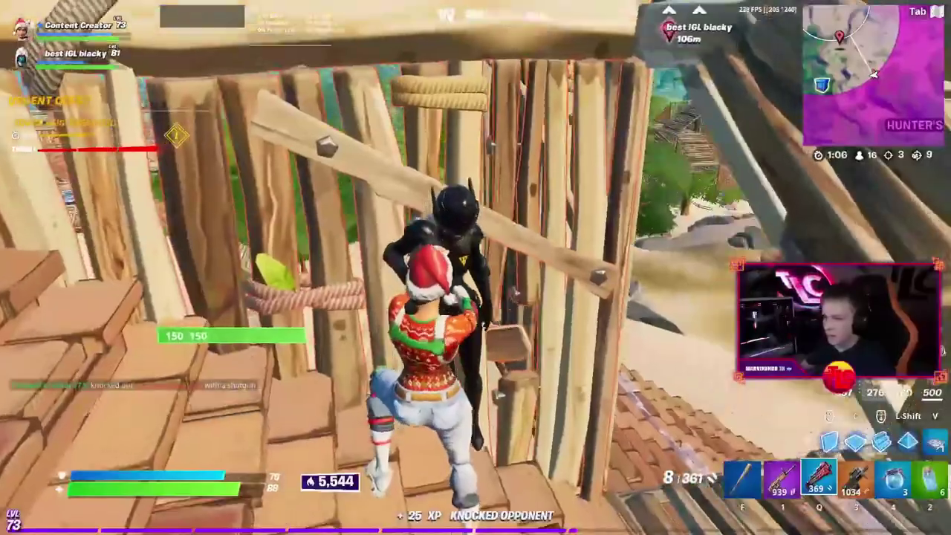
pyautogui.press('e')
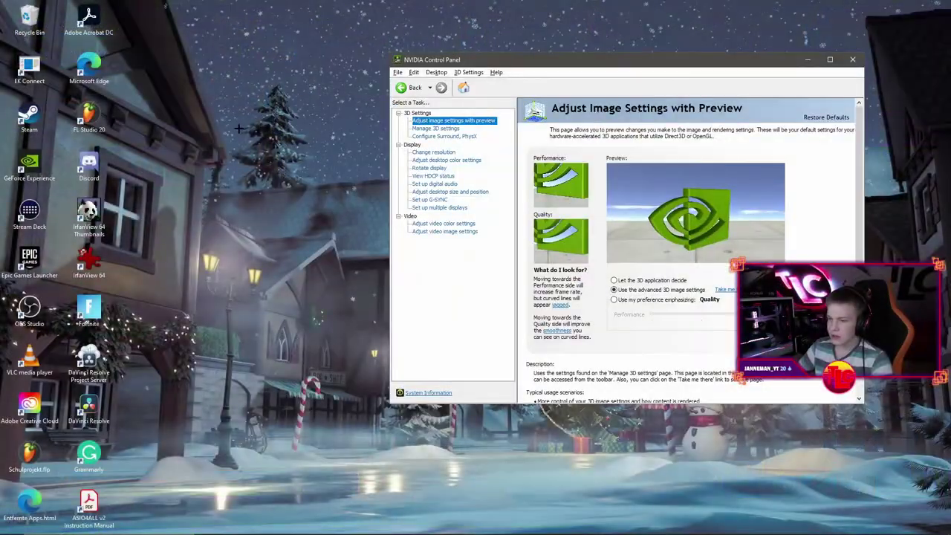
# - Search Windows for the NVIDIA Control Panel, open it and go to the display resolution settings
pyautogui.rightClick(238, 128)
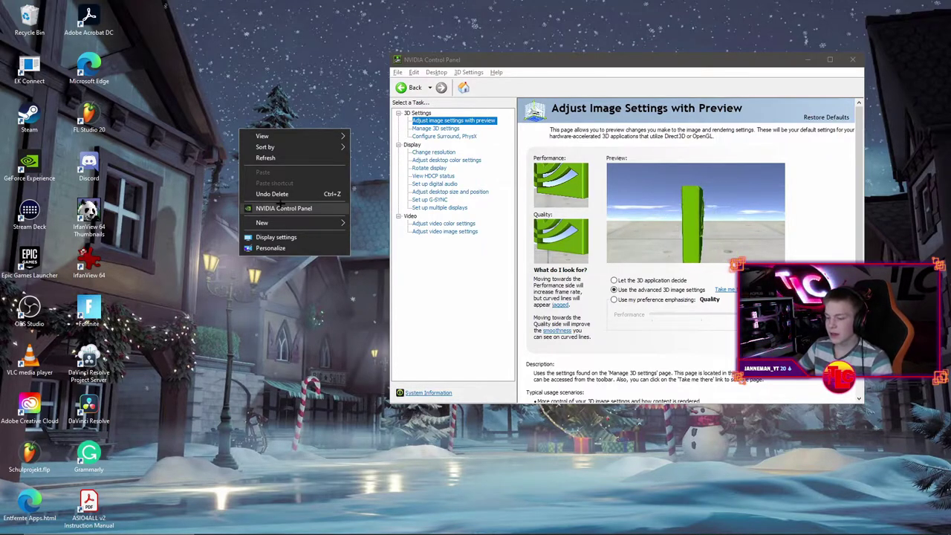
pyautogui.click(108, 528)
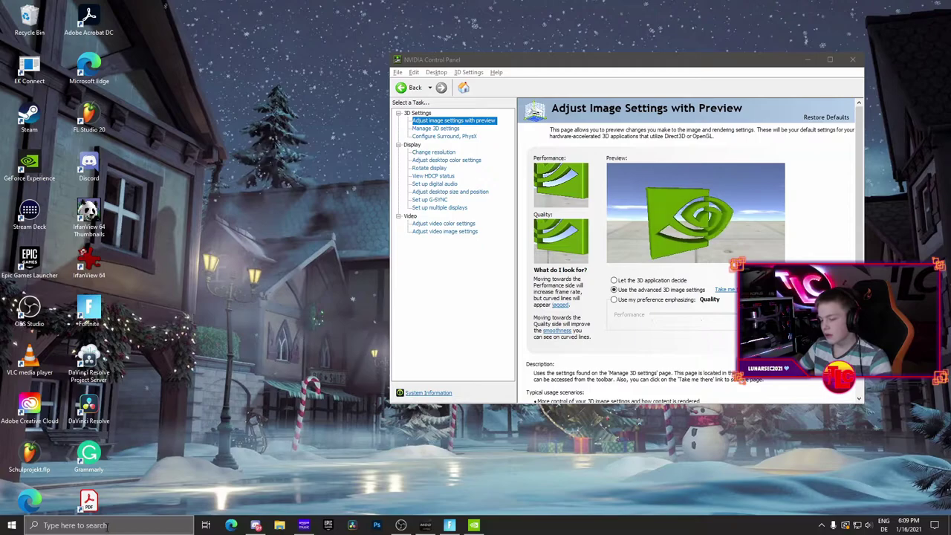
pyautogui.write('nvidia')
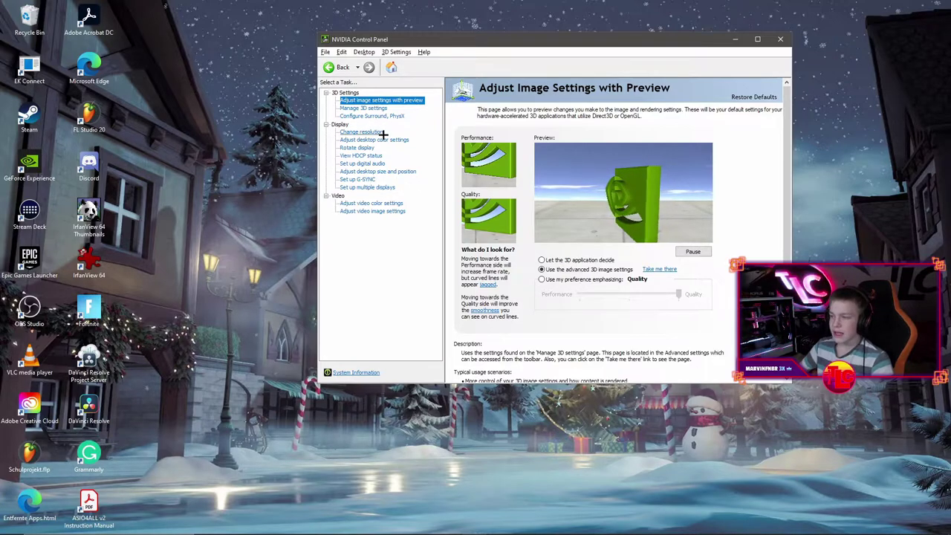
pyautogui.click(362, 132)
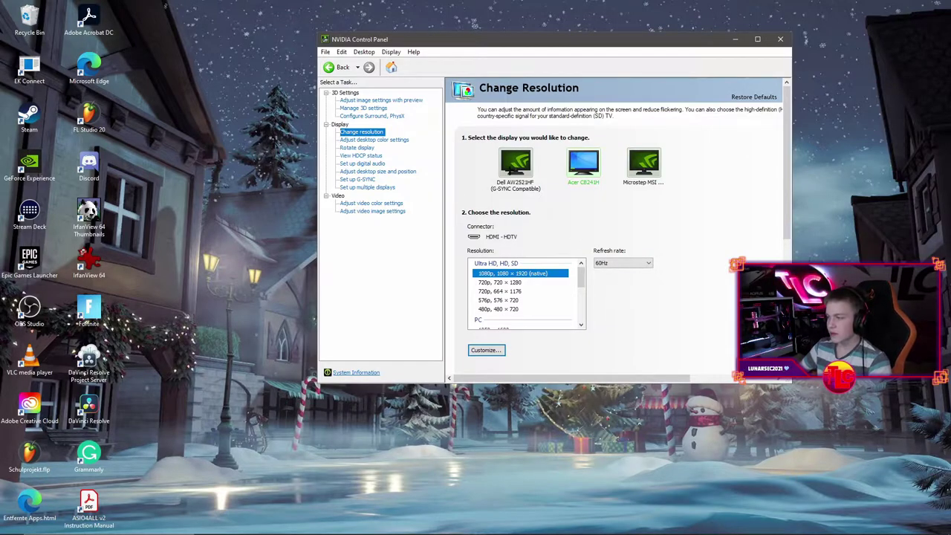
# - Select the 1080p, 1920 × 1080 (native) resolution for the Dell AW2521HF display and check its available refresh rates
pyautogui.click(511, 172)
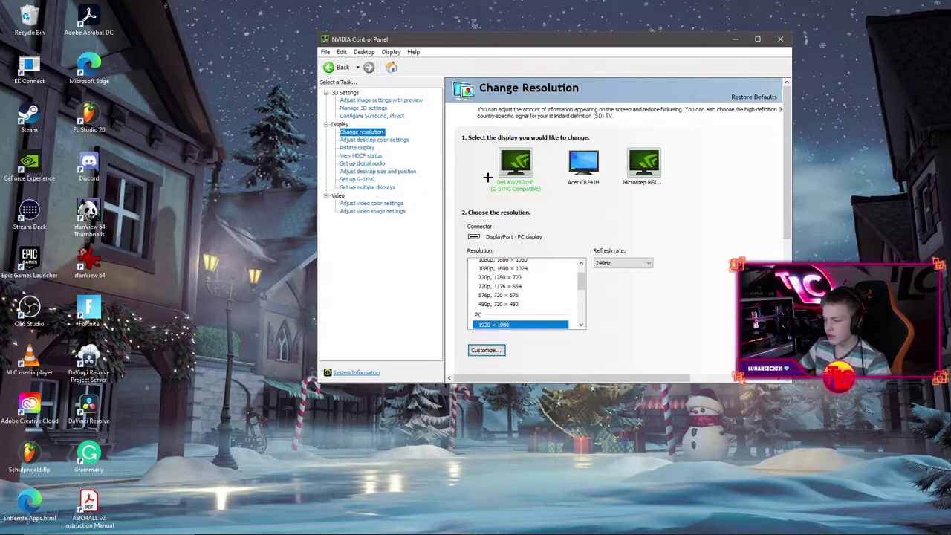
pyautogui.scroll(2, 502, 306)
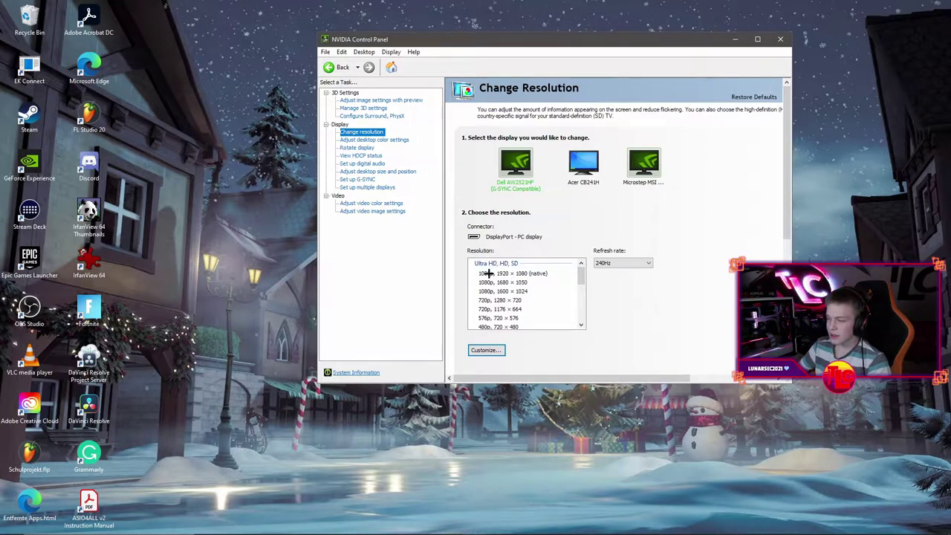
pyautogui.click(487, 273)
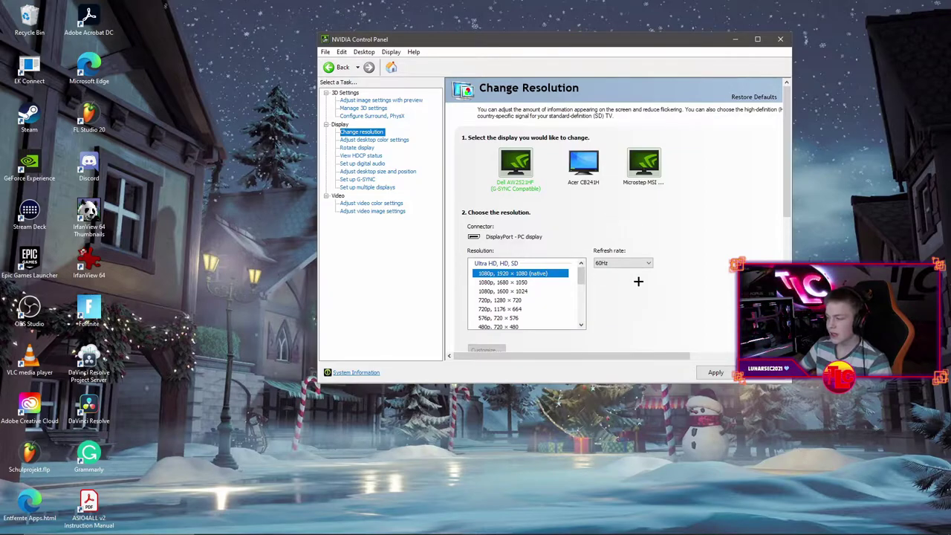
pyautogui.click(607, 264)
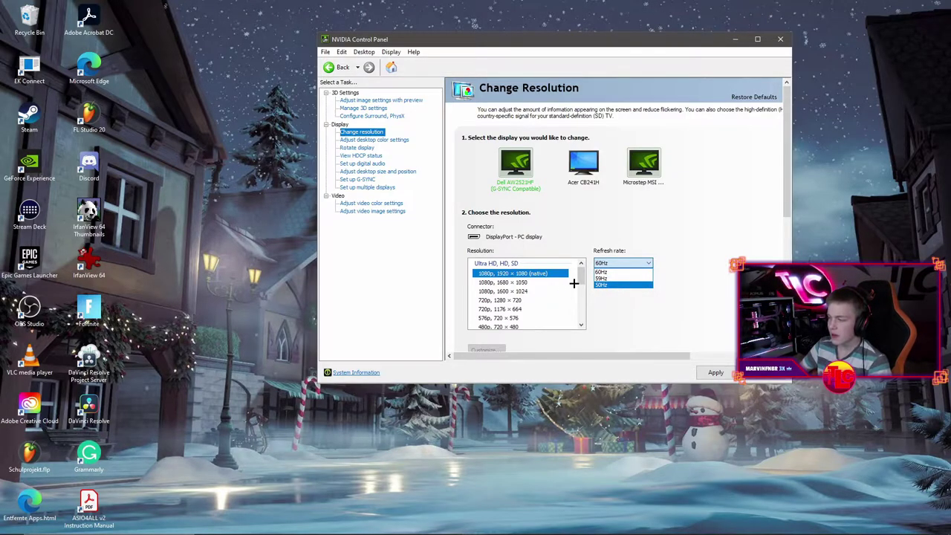
pyautogui.click(542, 291)
pyautogui.scroll(-3, 520, 294)
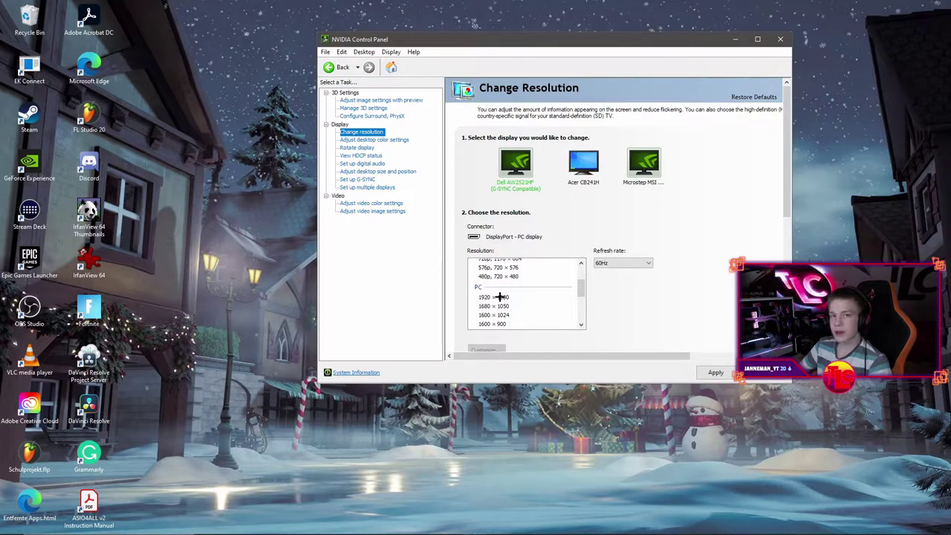
# - Choose the PC resolution 1920 × 1080 for the Dell display and set its refresh rate to 240Hz
pyautogui.click(500, 297)
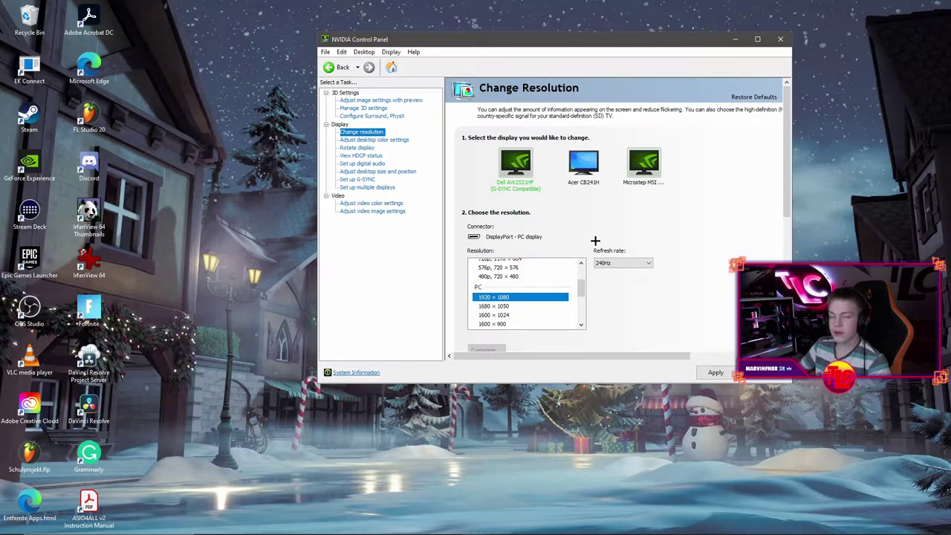
pyautogui.click(623, 264)
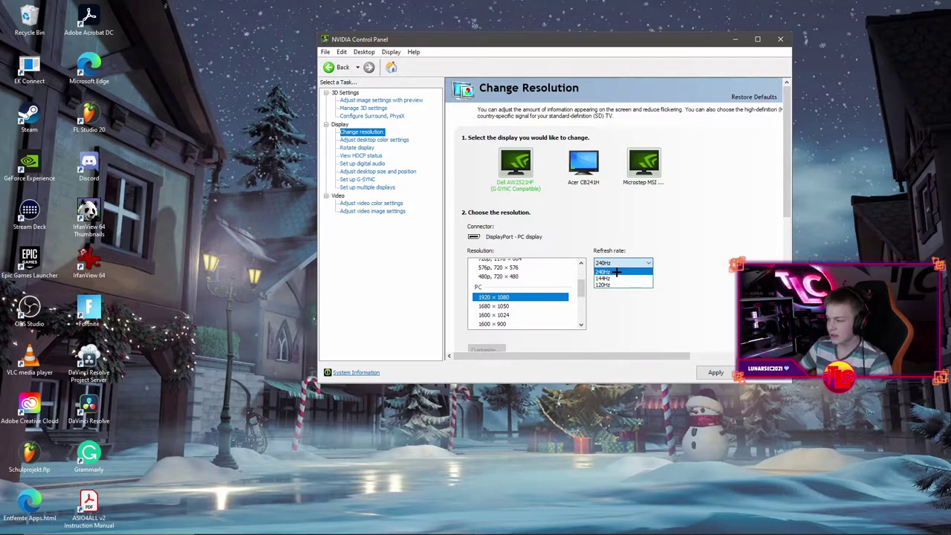
pyautogui.click(617, 272)
pyautogui.scroll(2, 543, 290)
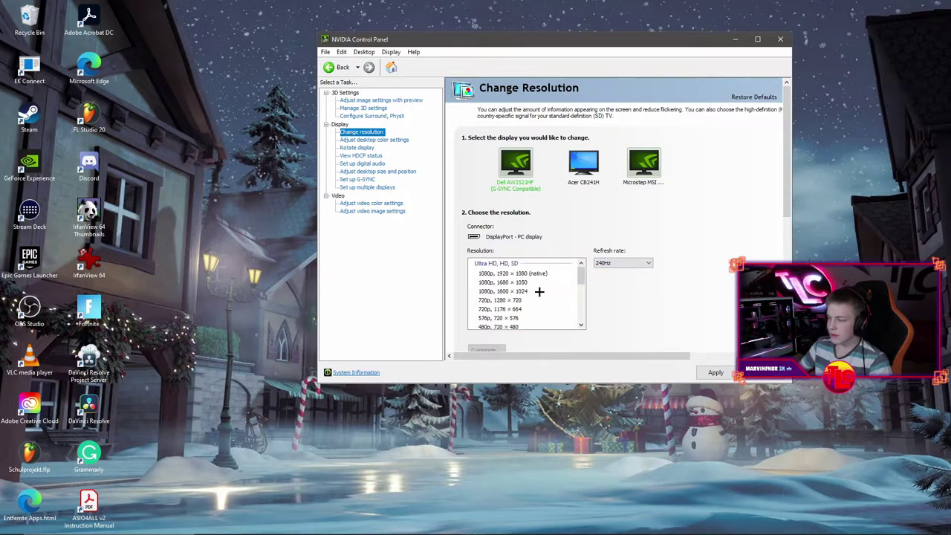
# - Review the resolutions offered for the Acer CB241H display
pyautogui.click(584, 172)
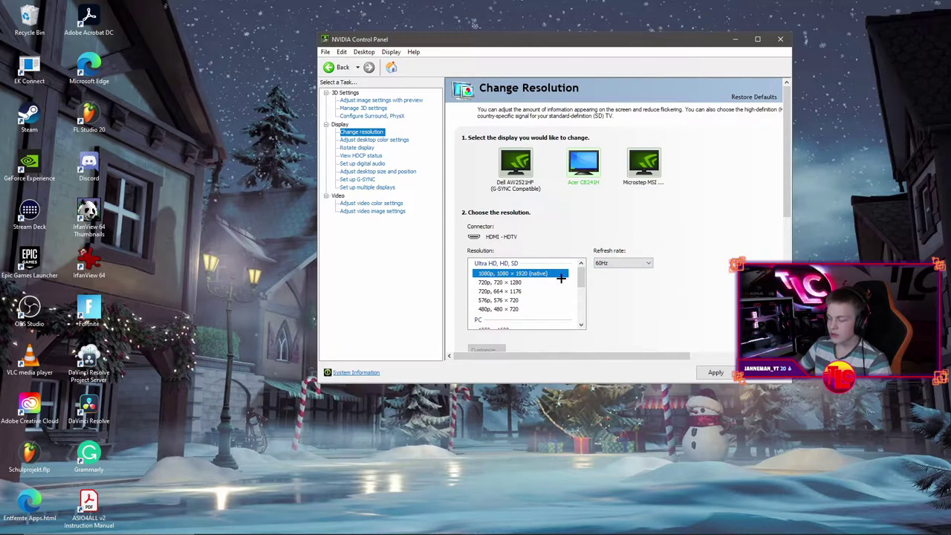
pyautogui.scroll(-1, 490, 306)
pyautogui.scroll(2, 484, 313)
# - Review the resolutions of the Microstep MSI display and set its refresh rate to 144Hz
pyautogui.click(642, 160)
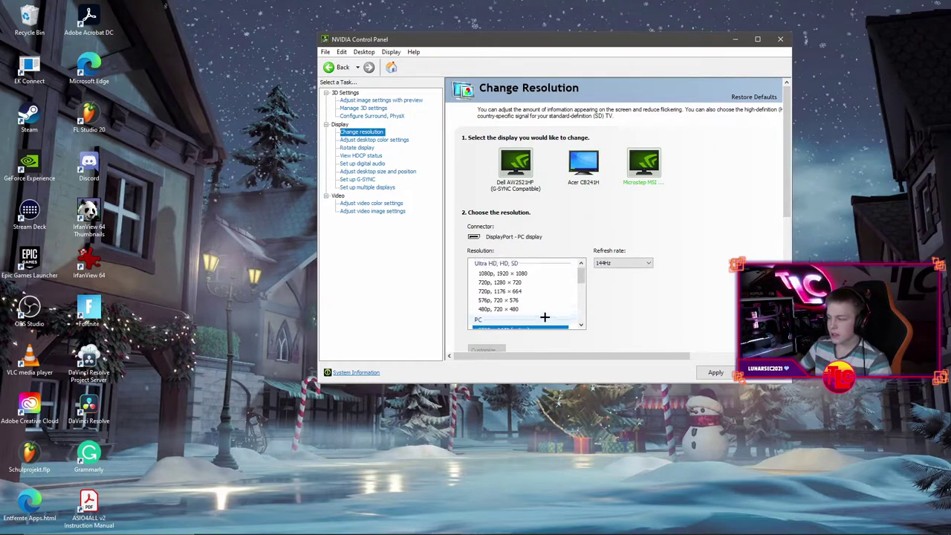
pyautogui.scroll(-1, 520, 277)
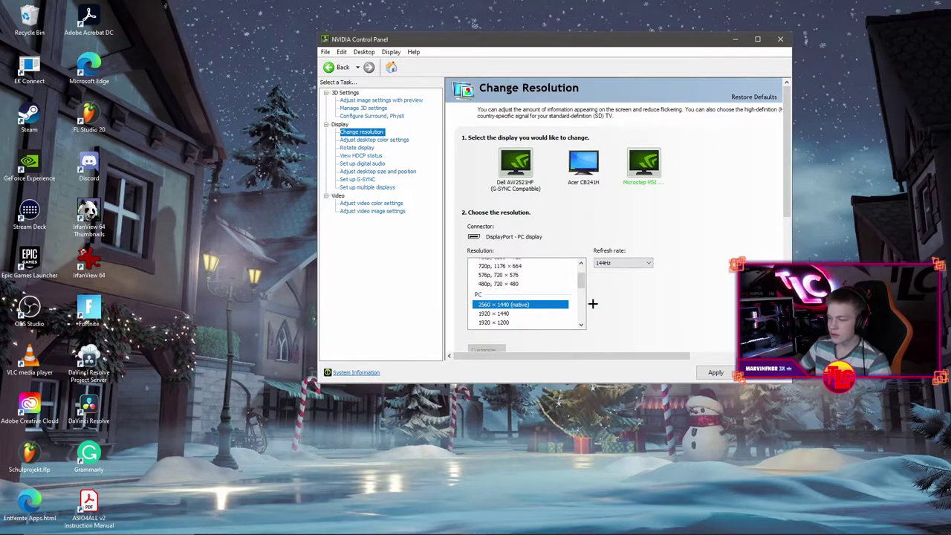
pyautogui.scroll(1, 529, 293)
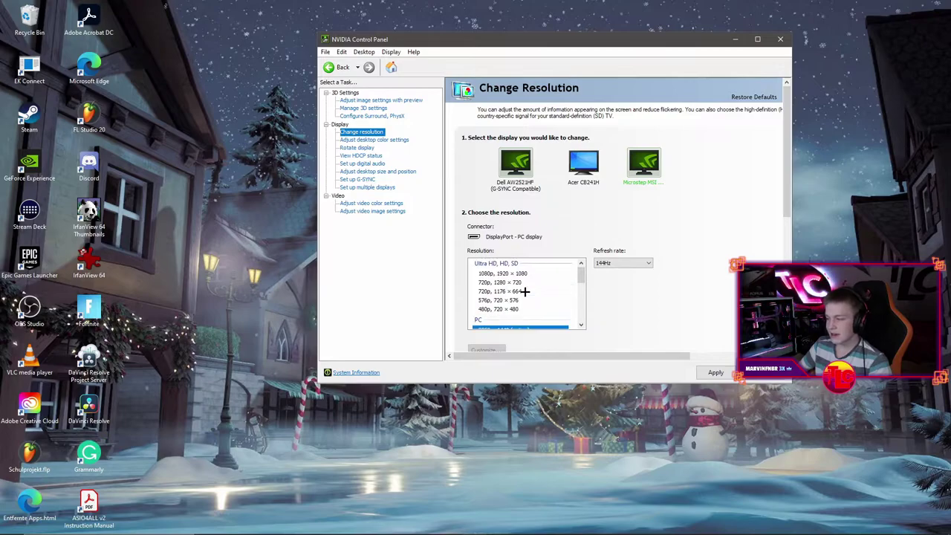
pyautogui.click(620, 262)
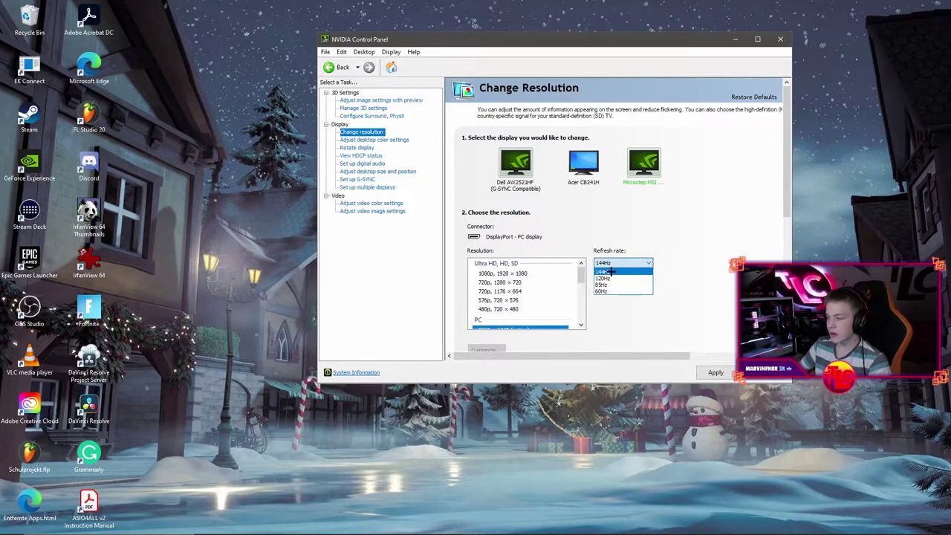
pyautogui.click(611, 273)
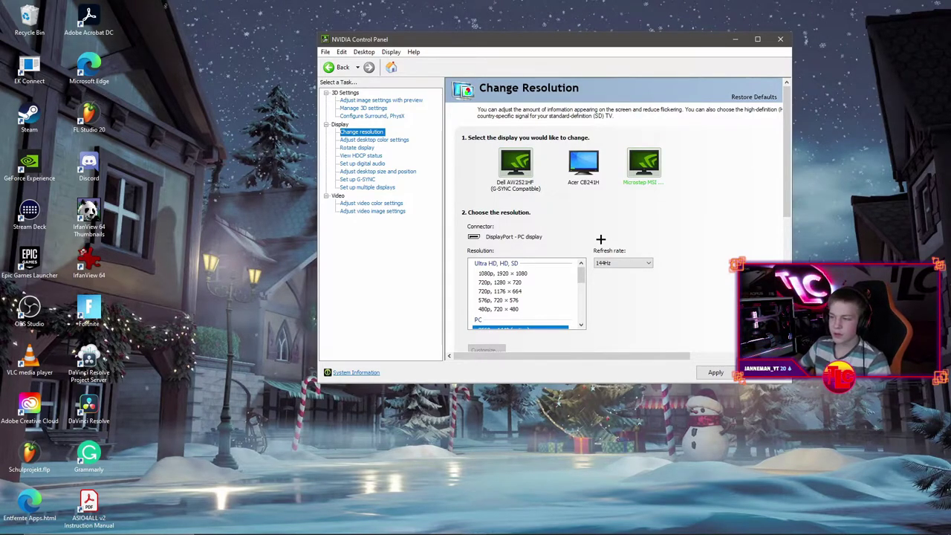
# - In the global 3D settings, set the power management mode to Prefer maximum performance
pyautogui.press('Up')
pyautogui.press('Up')
pyautogui.press('Up')
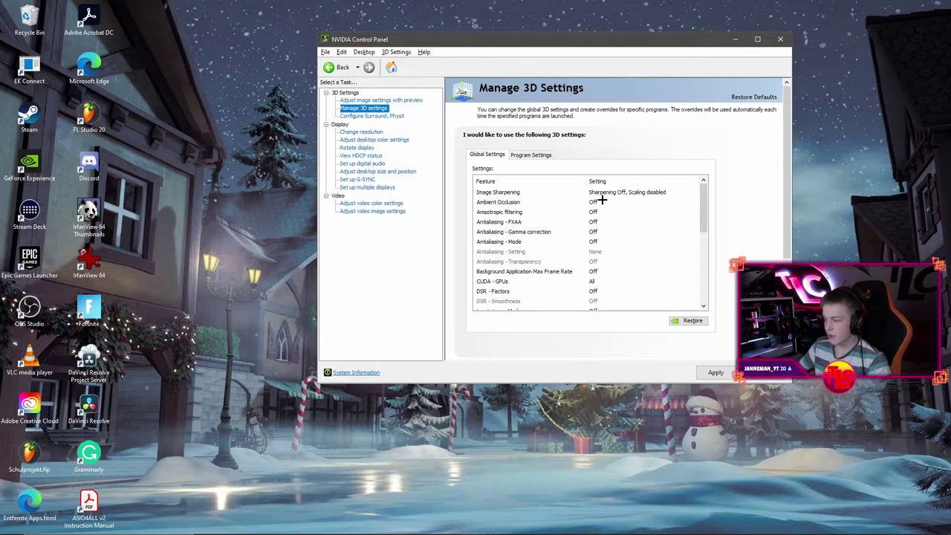
pyautogui.scroll(-5, 599, 199)
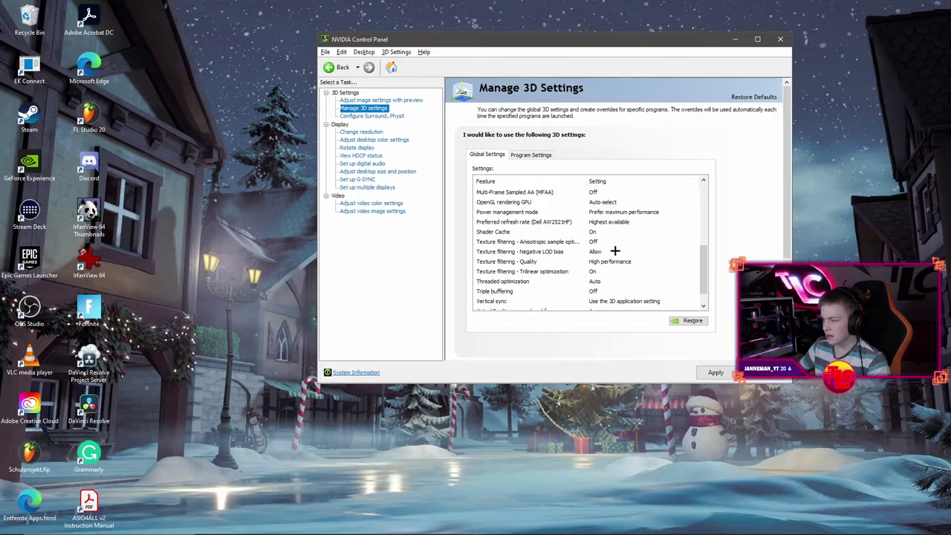
pyautogui.click(612, 213)
pyautogui.click(627, 213)
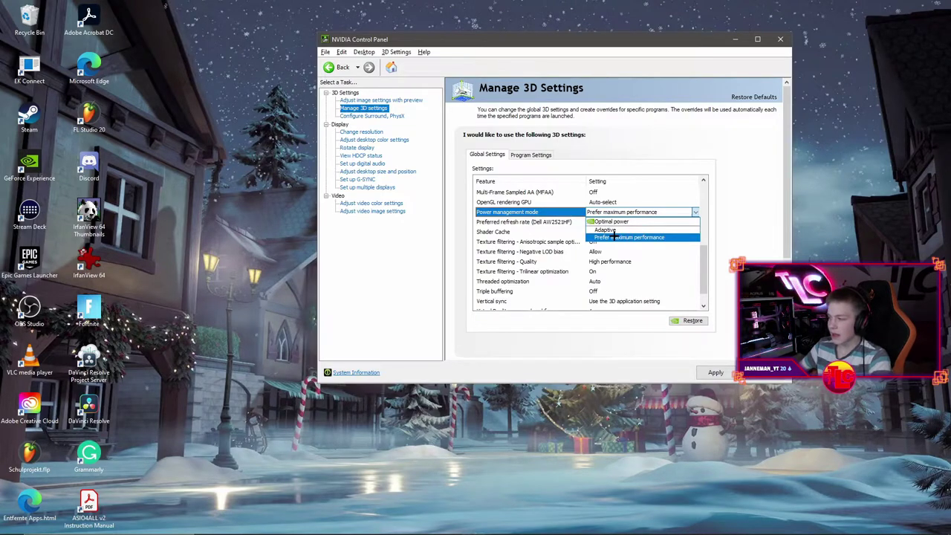
pyautogui.click(614, 238)
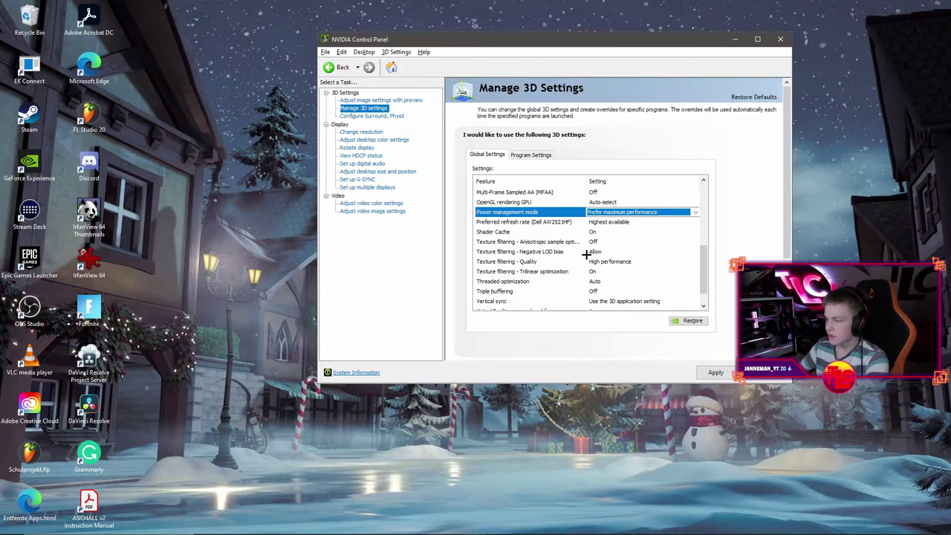
pyautogui.click(663, 212)
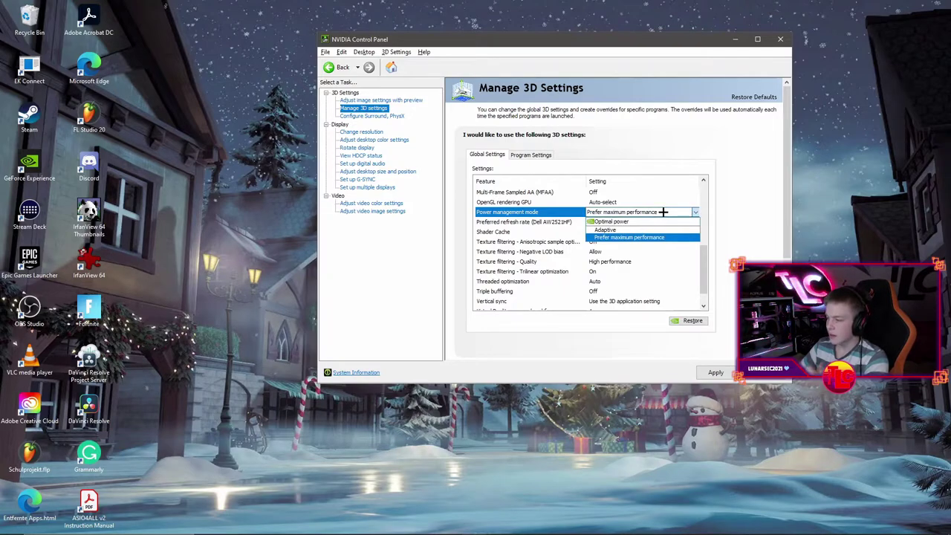
pyautogui.click(662, 212)
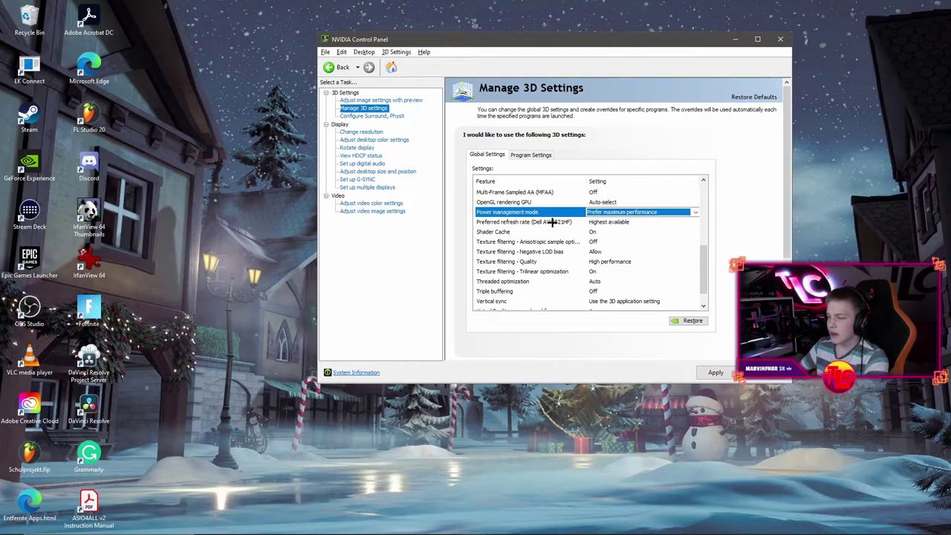
pyautogui.scroll(-1, 667, 217)
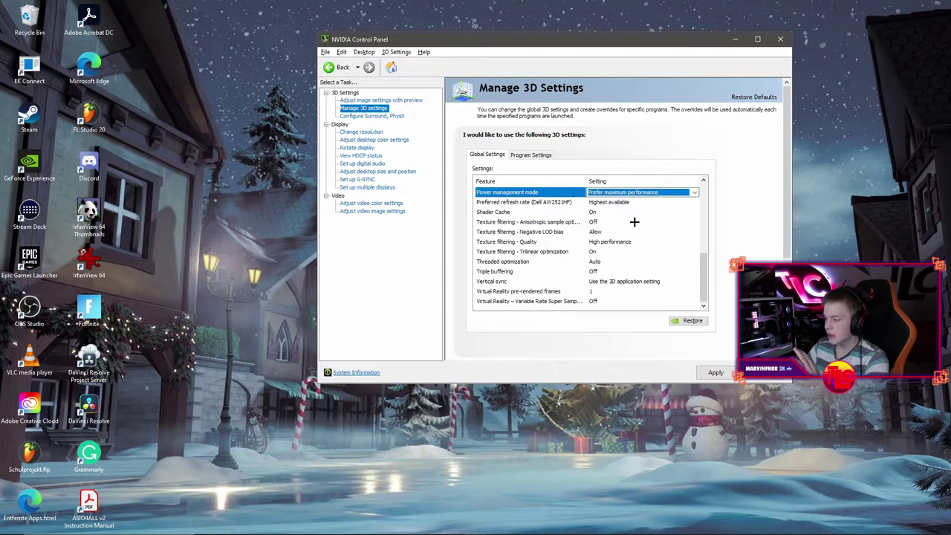
# - Return to the resolution settings and close the NVIDIA Control Panel without applying the pending changes
pyautogui.click(362, 132)
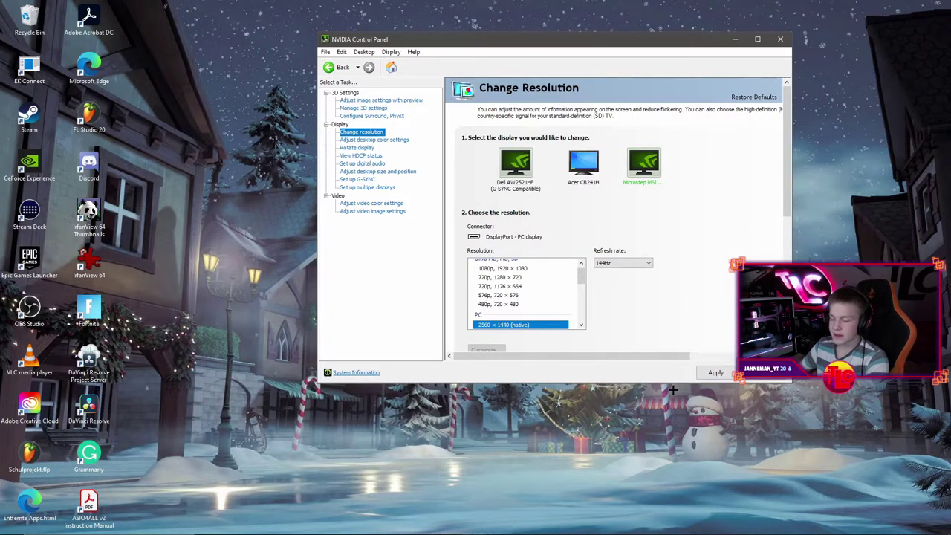
pyautogui.moveTo(474, 529)
pyautogui.click(158, 532)
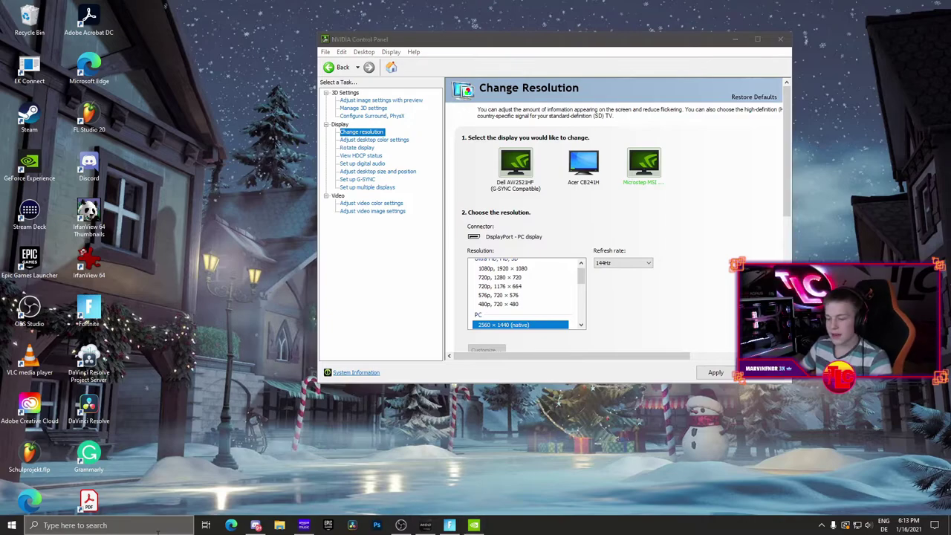
pyautogui.click(780, 41)
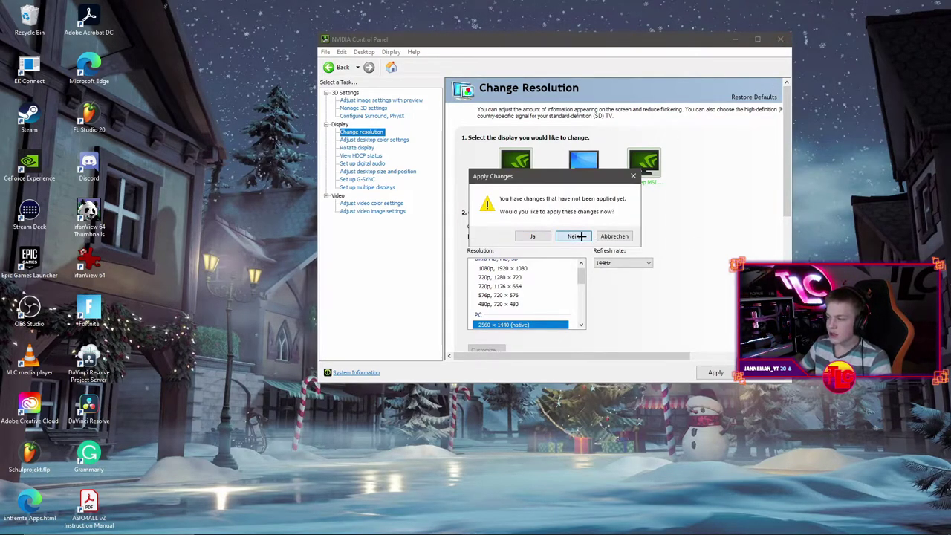
pyautogui.click(573, 236)
# - Search Windows for "control" and open the Windows Control Panel
pyautogui.click(120, 531)
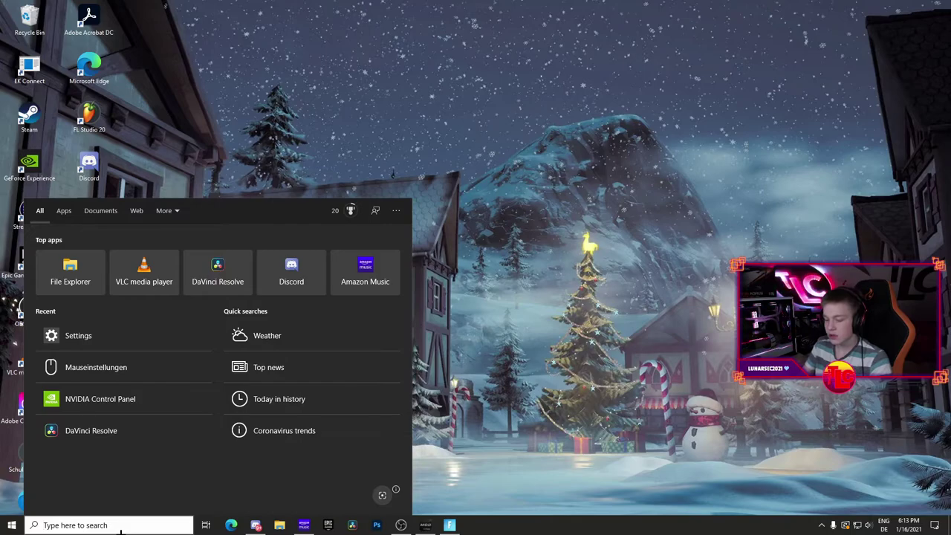
pyautogui.write('control')
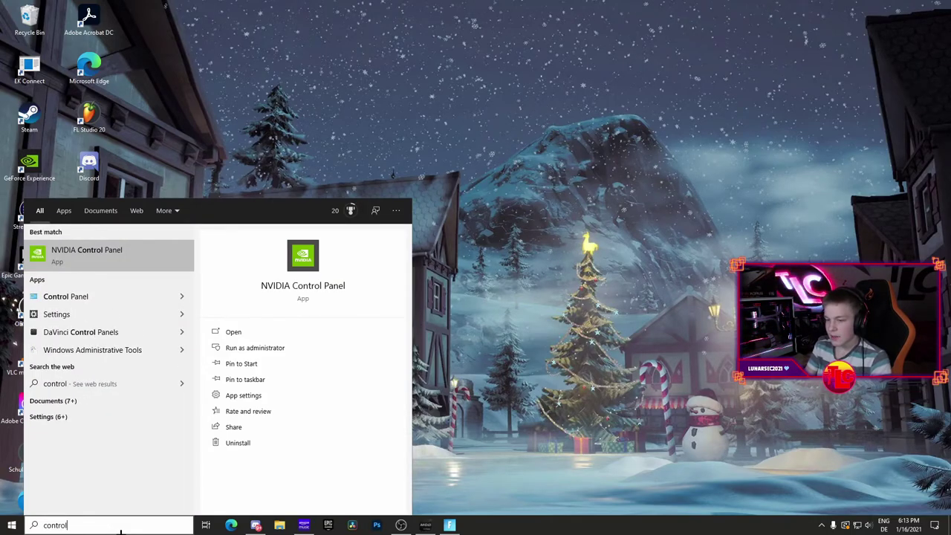
pyautogui.press('Down')
pyautogui.press('Return')
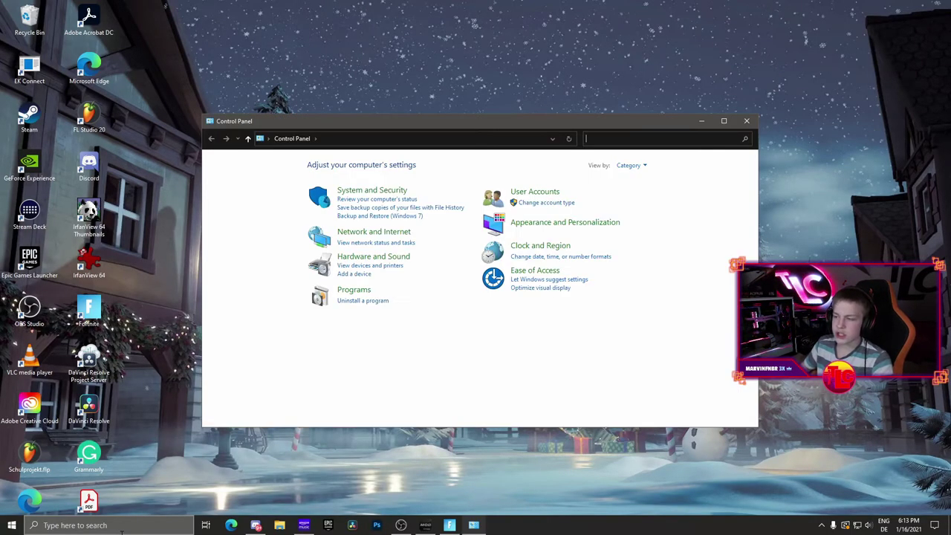
# - Open Power Options under Hardware and Sound, reveal the additional plans and select the High performance plan
pyautogui.click(360, 257)
pyautogui.click(359, 241)
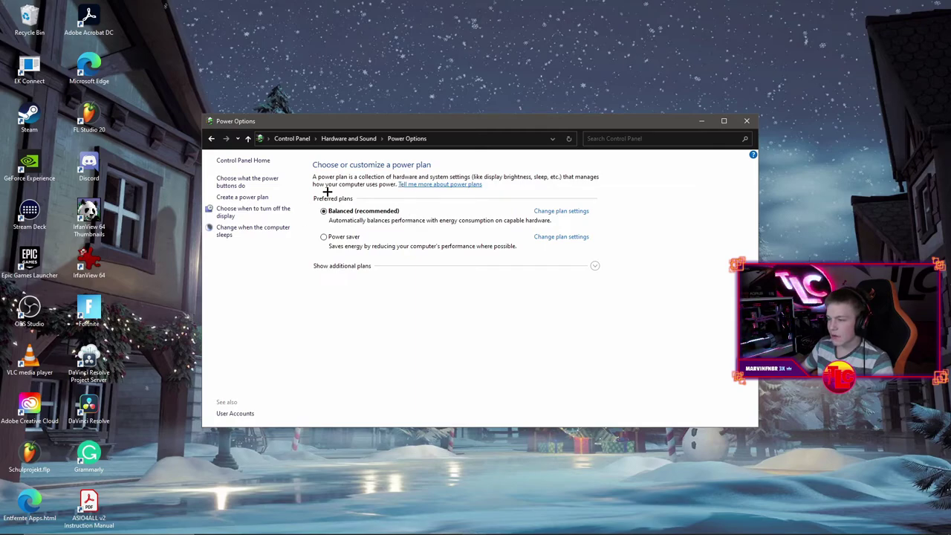
pyautogui.click(594, 265)
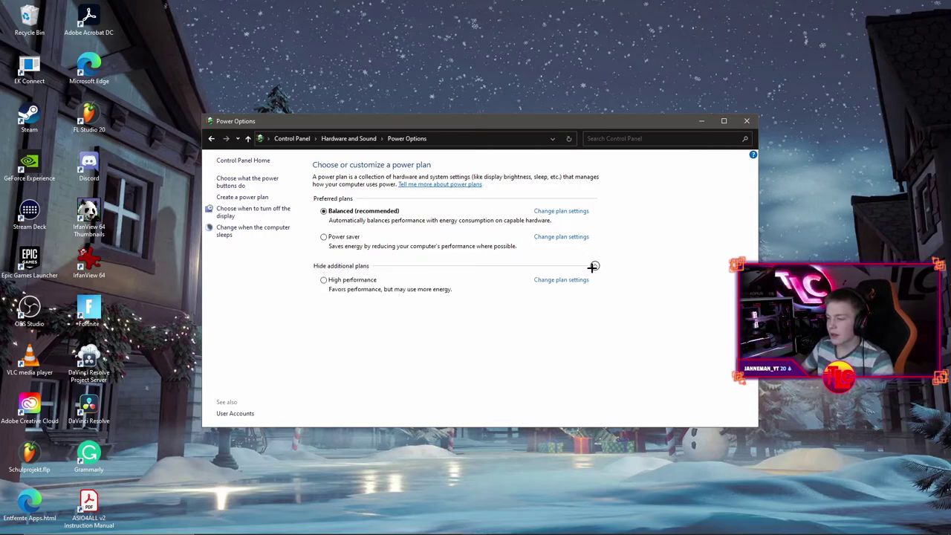
pyautogui.click(324, 280)
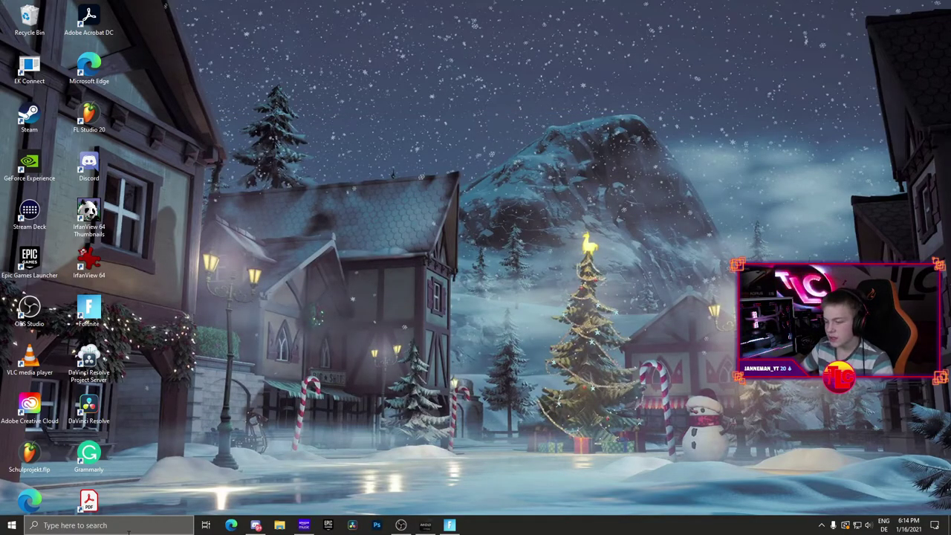
# - Search Windows for "mauseinstel" and open the Mauseinstellungen system settings
pyautogui.press('super')
pyautogui.write('mausei')
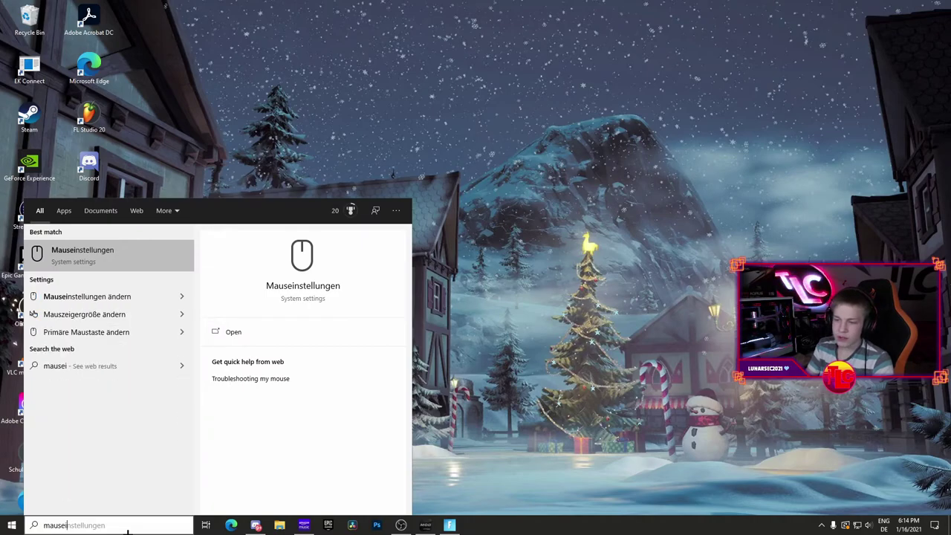
pyautogui.write('nstel')
pyautogui.press('Return')
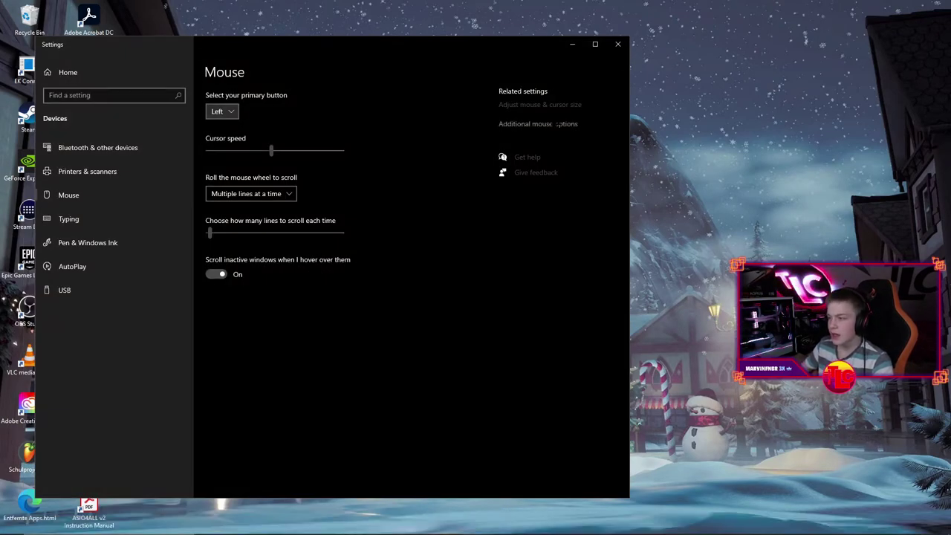
# - Open the additional mouse options and place the Mouse Properties dialog over the Settings window
pyautogui.click(538, 124)
pyautogui.moveTo(141, 46); pyautogui.dragTo(468, 87)
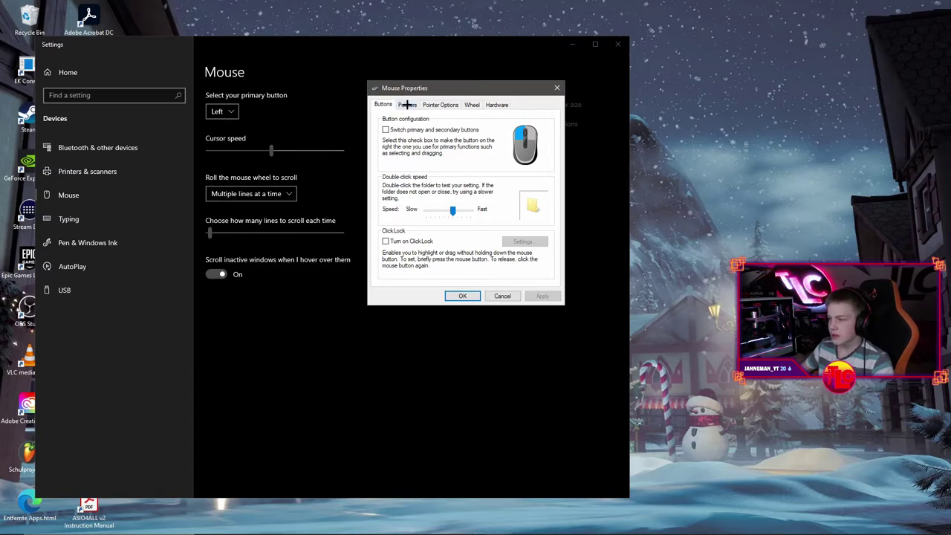
pyautogui.moveTo(392, 84); pyautogui.dragTo(660, 103)
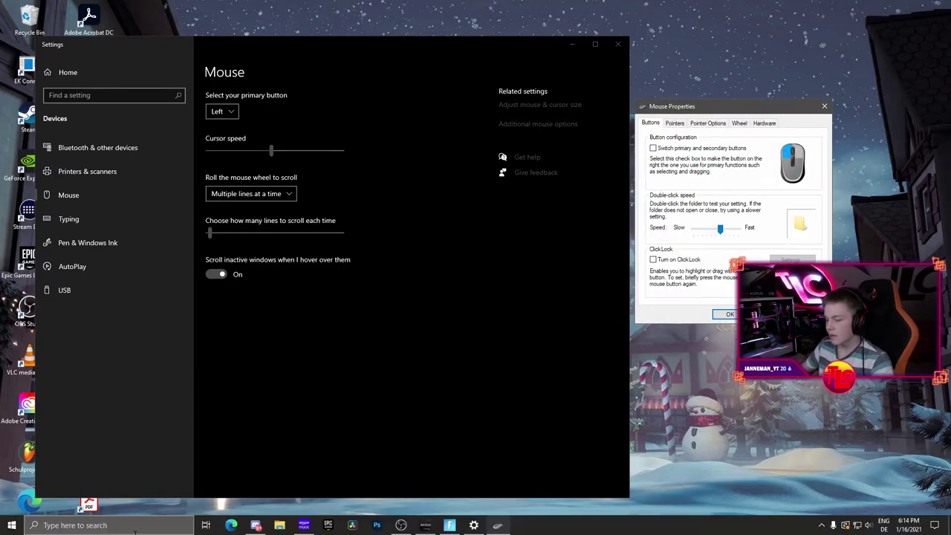
pyautogui.click(133, 532)
pyautogui.click(222, 506)
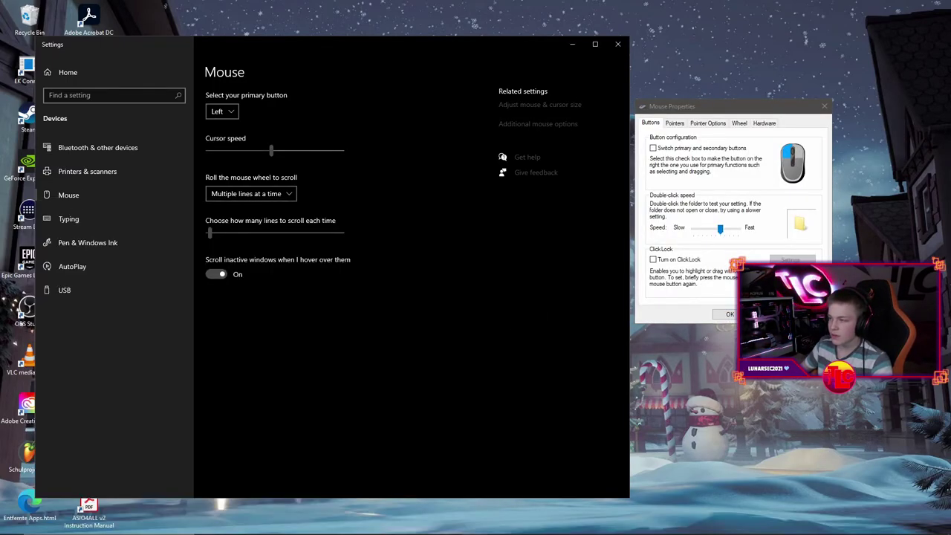
pyautogui.moveTo(684, 107); pyautogui.dragTo(452, 89)
# - In the mouse's pointer options, make sure Enhance pointer precision is switched off and apply the settings
pyautogui.click(478, 109)
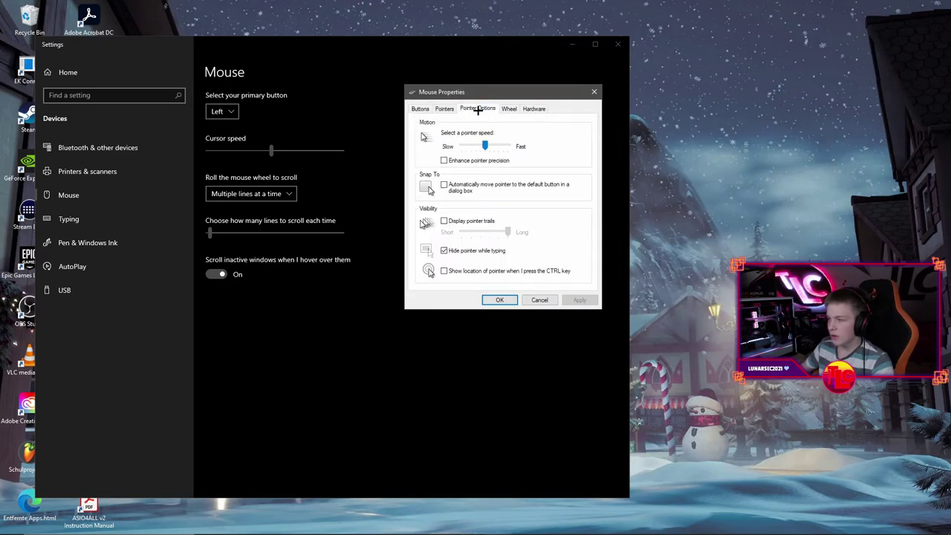
pyautogui.click(444, 161)
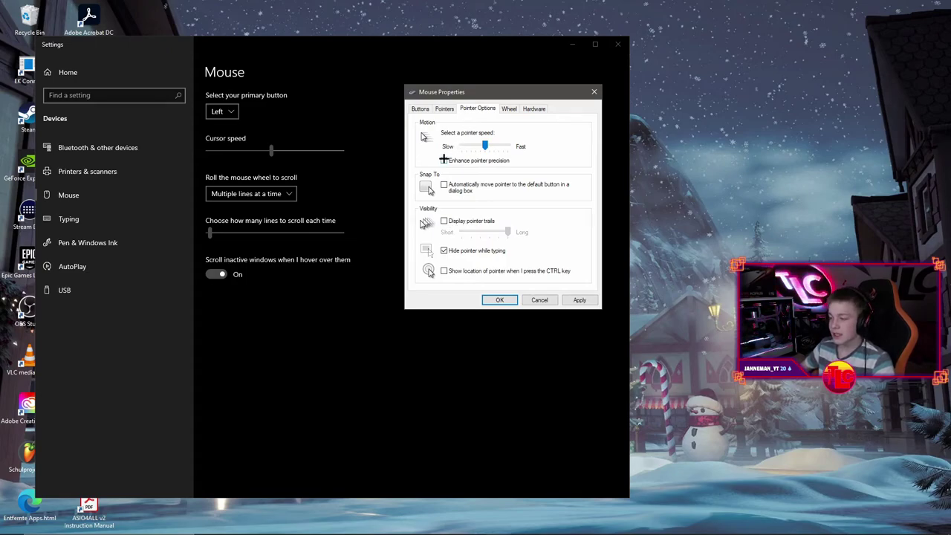
pyautogui.click(578, 299)
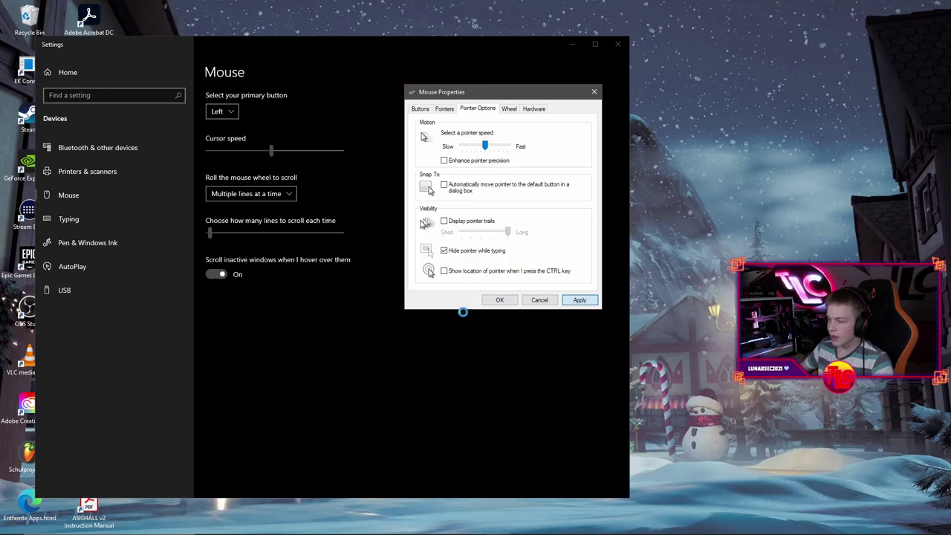